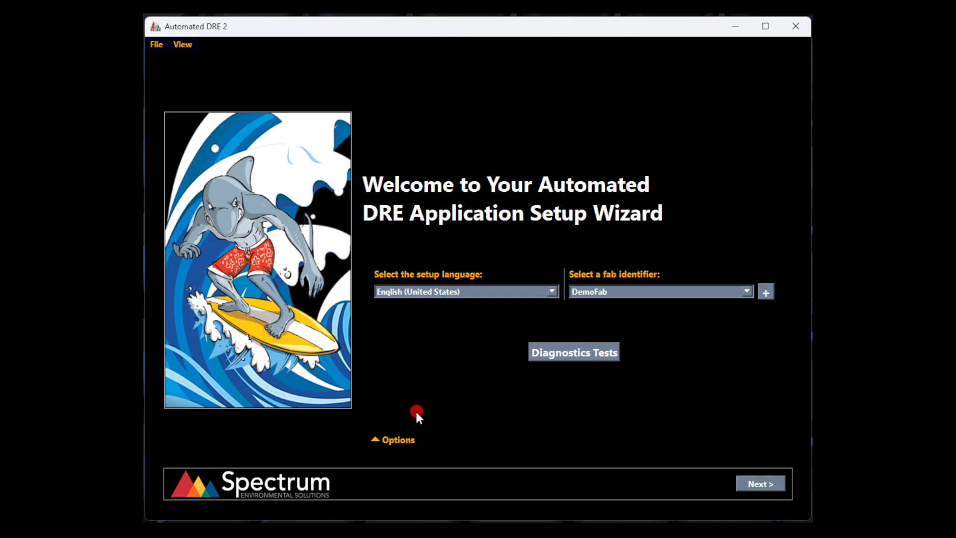
Set the application type to Load Data From Local (LAN) and proceed to the DRE data finder.
click(377, 440)
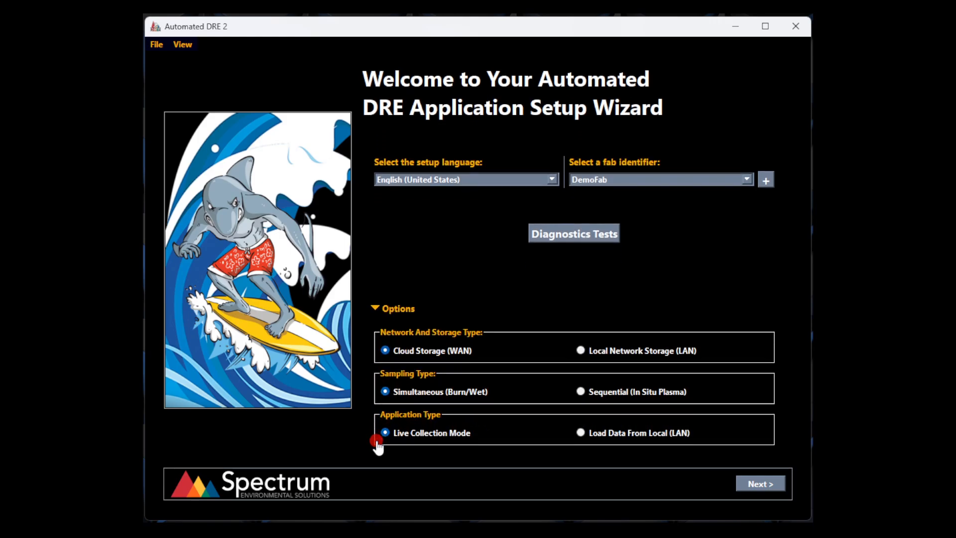
click(577, 432)
click(763, 485)
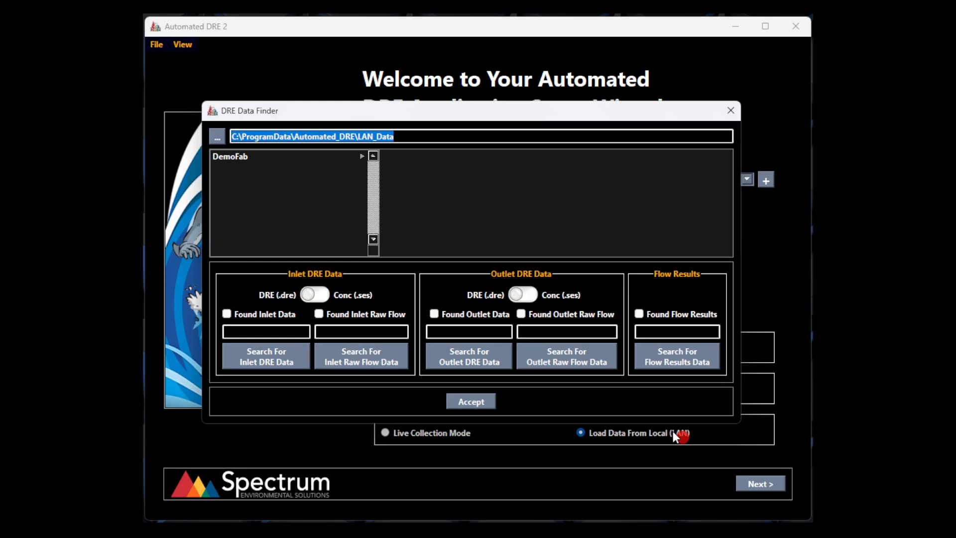
Browse DemoFab's local data to DemoPOU and select the dataset ending in 162127.dre.
click(308, 160)
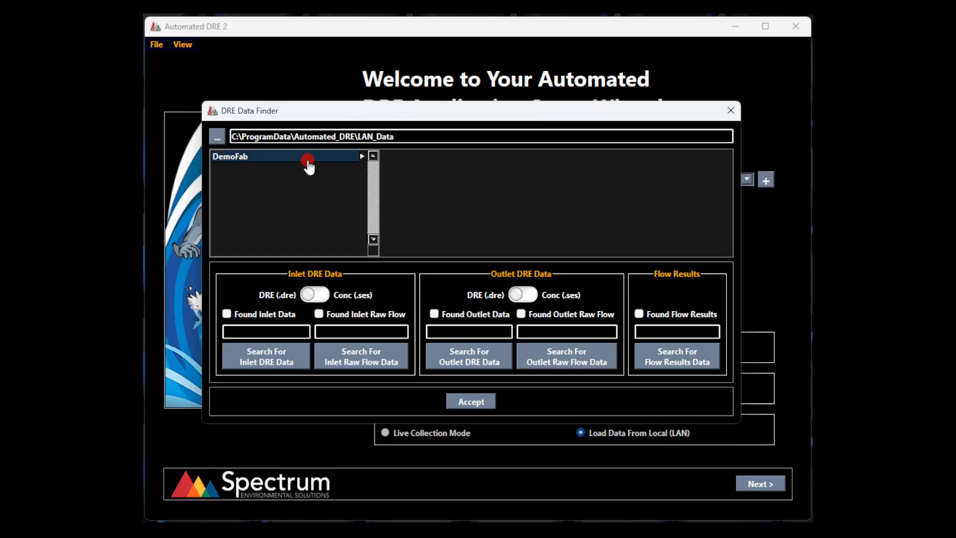
click(485, 160)
click(573, 160)
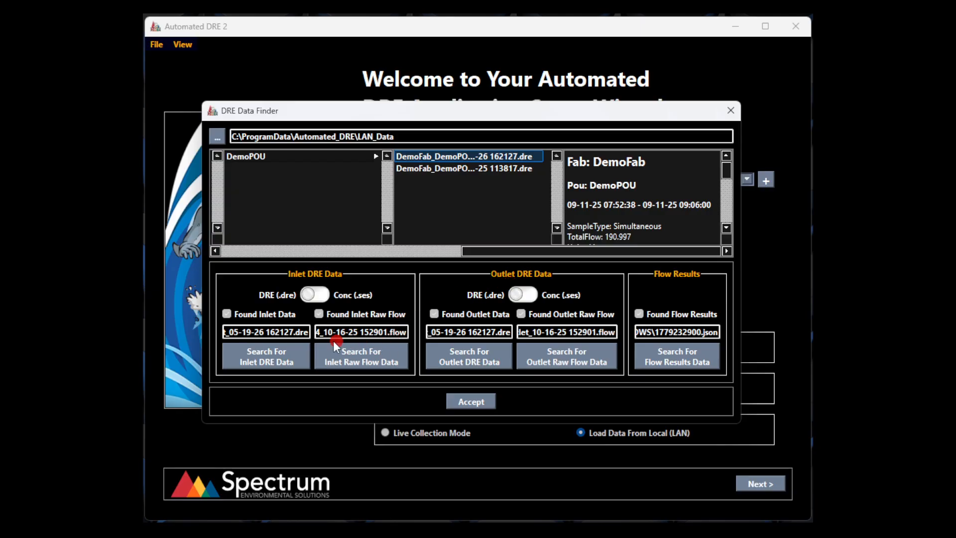
drag(273, 332, 303, 333)
click(330, 356)
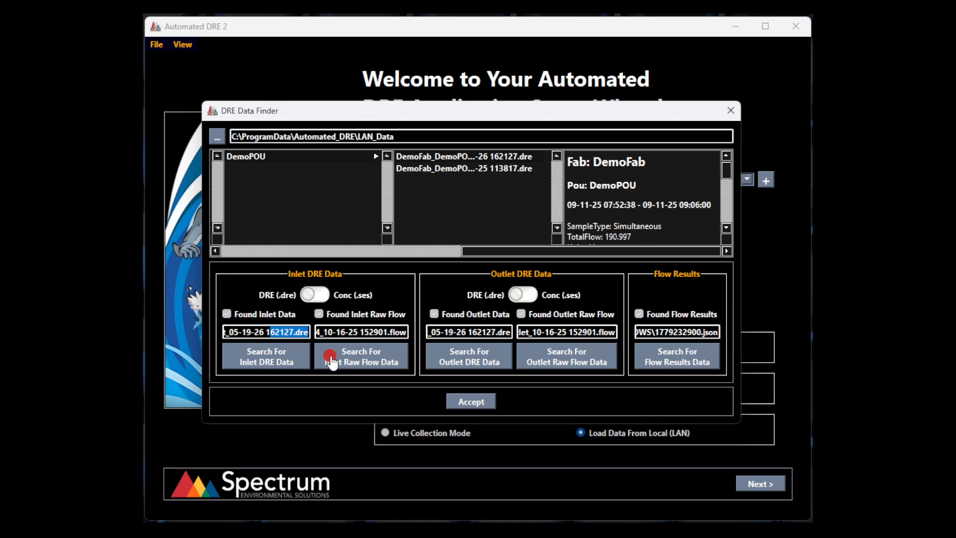
drag(288, 330, 309, 331)
Switch the inlet and outlet data types to Conc (.ses) and load inlet_reprocess.ses from the DEMODRE folder as inlet data.
click(327, 296)
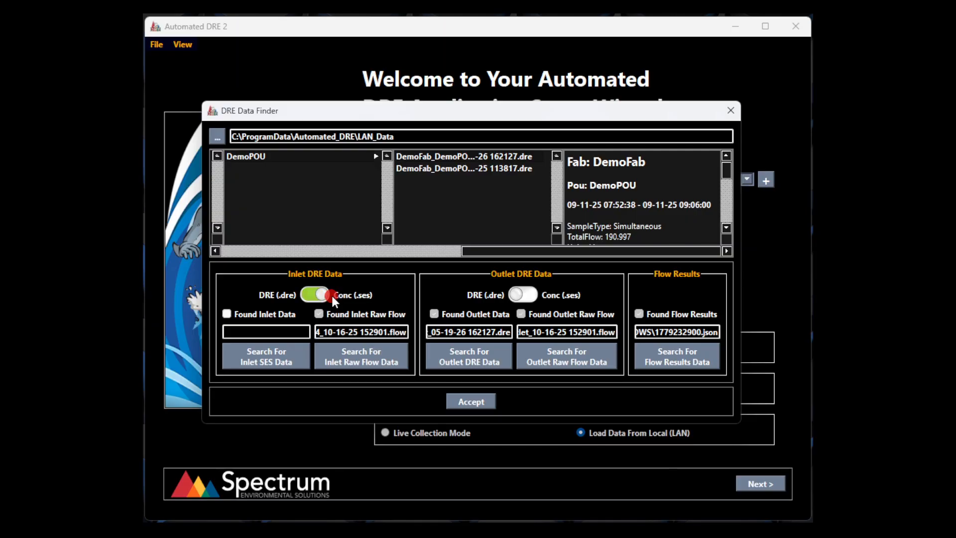
click(538, 295)
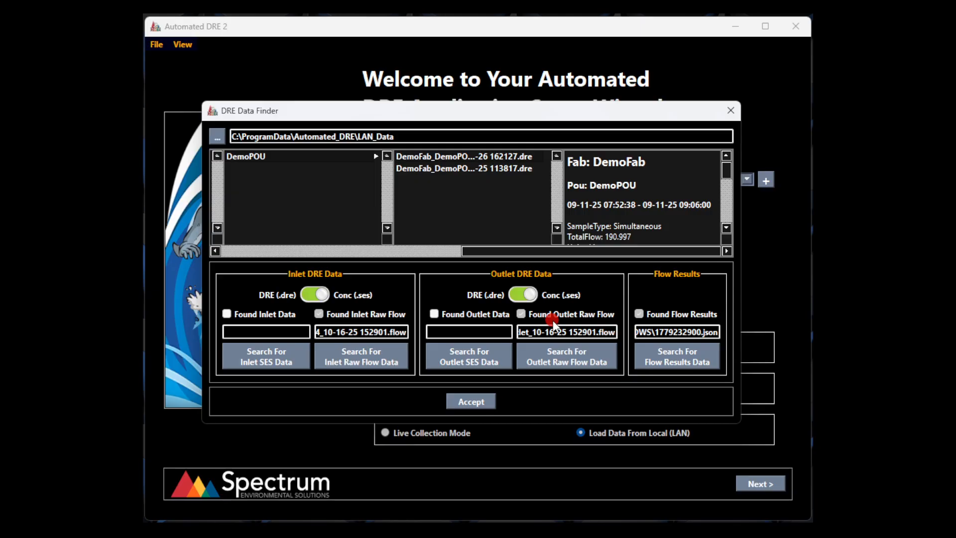
click(258, 359)
click(259, 359)
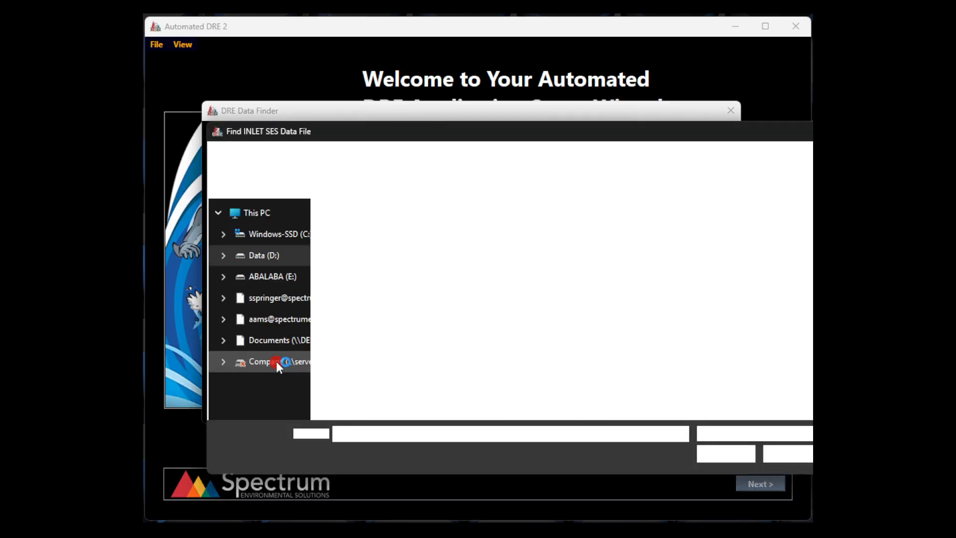
click(286, 271)
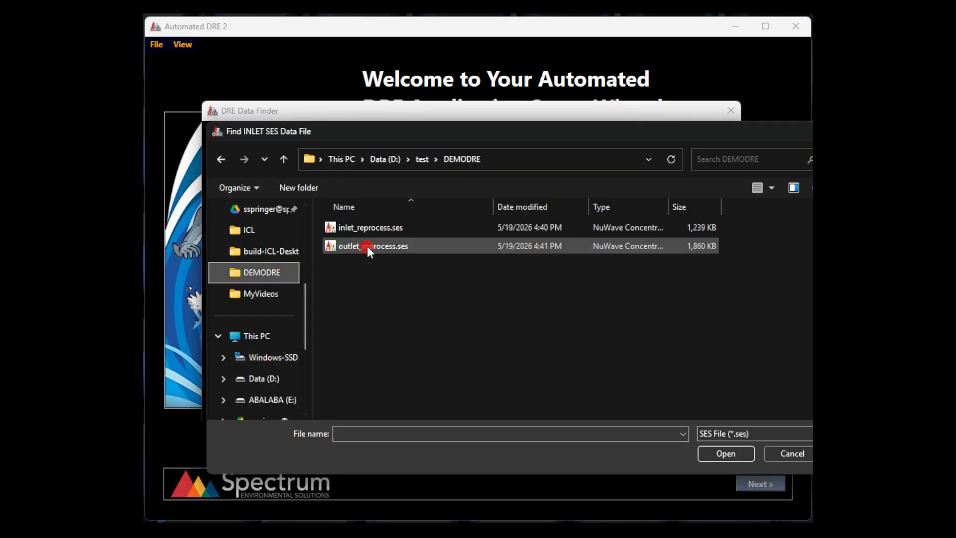
double_click(376, 230)
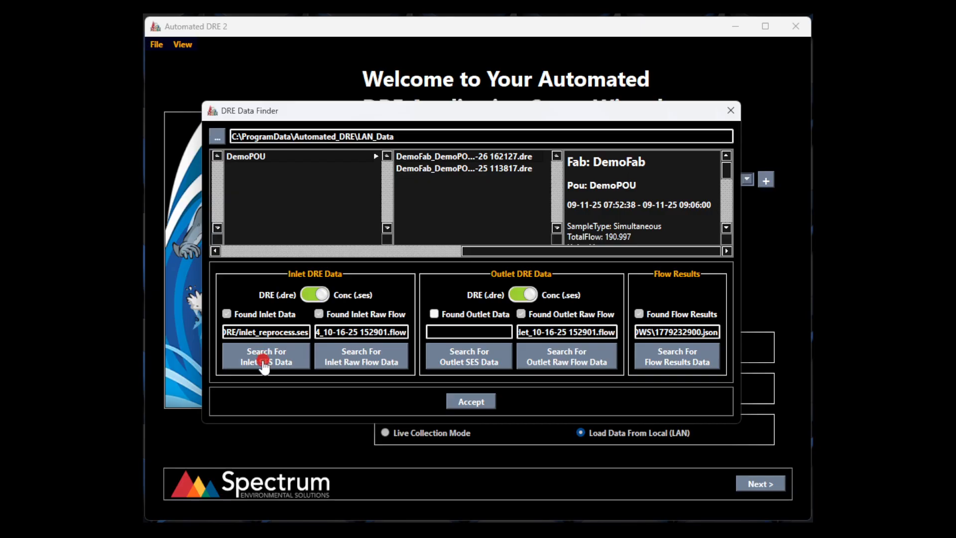
Load outlet_reprocess.ses as the outlet SES data and accept the chosen data files.
click(480, 358)
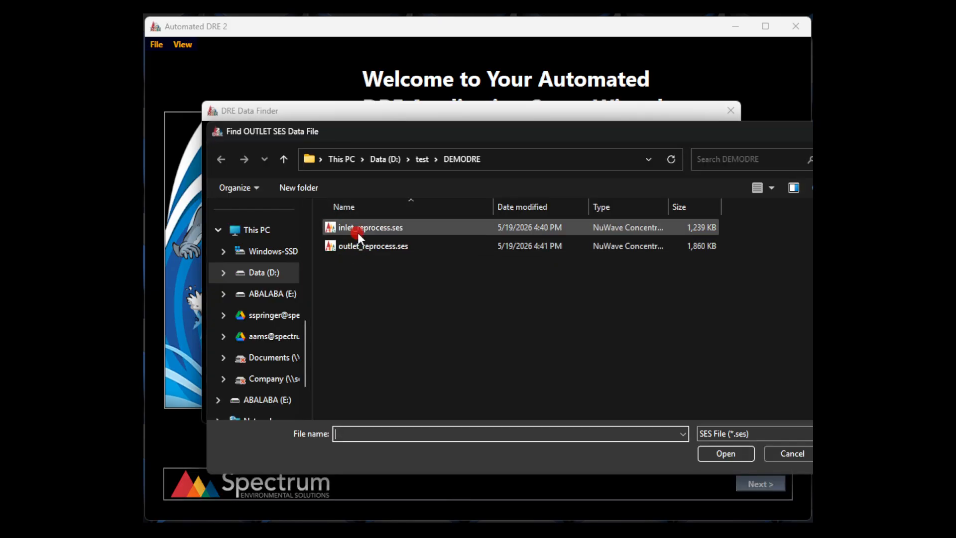
double_click(364, 244)
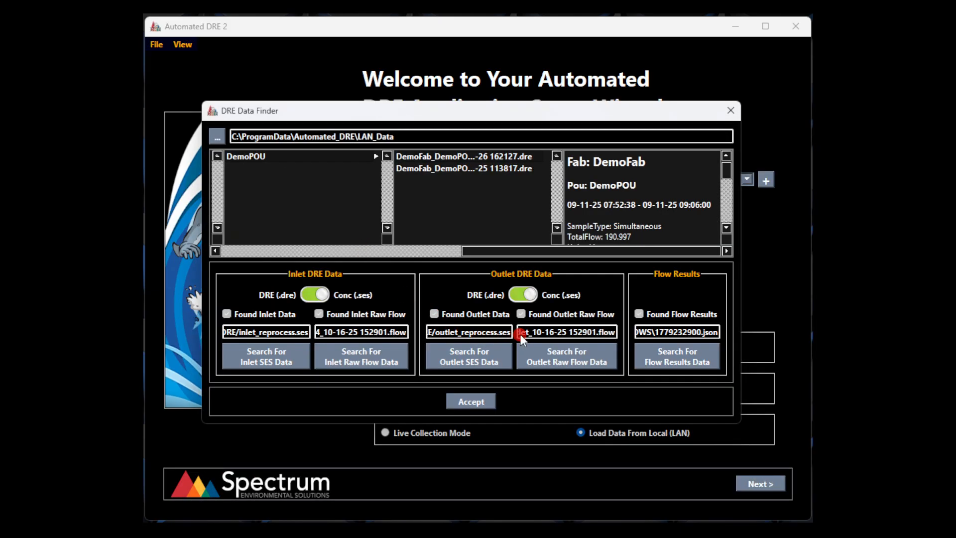
drag(440, 332, 513, 332)
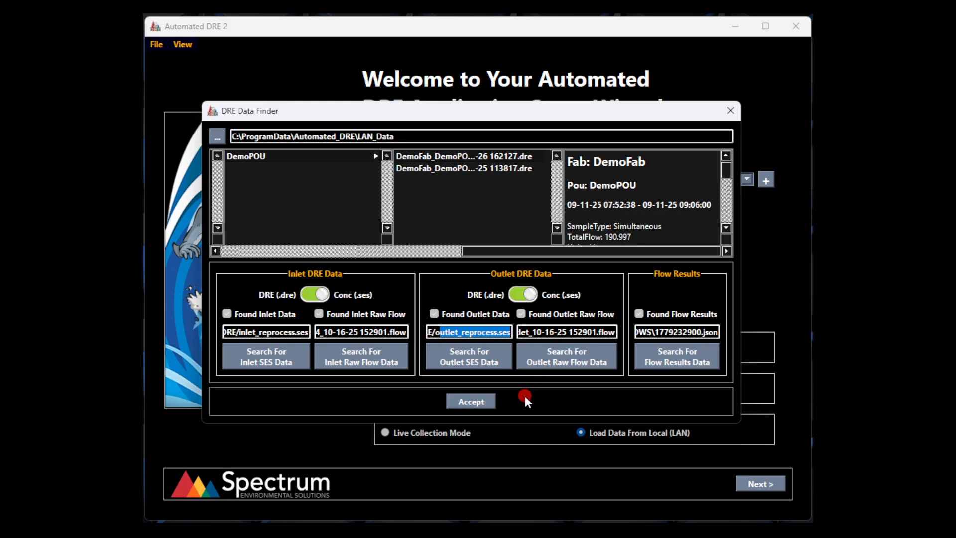
click(477, 403)
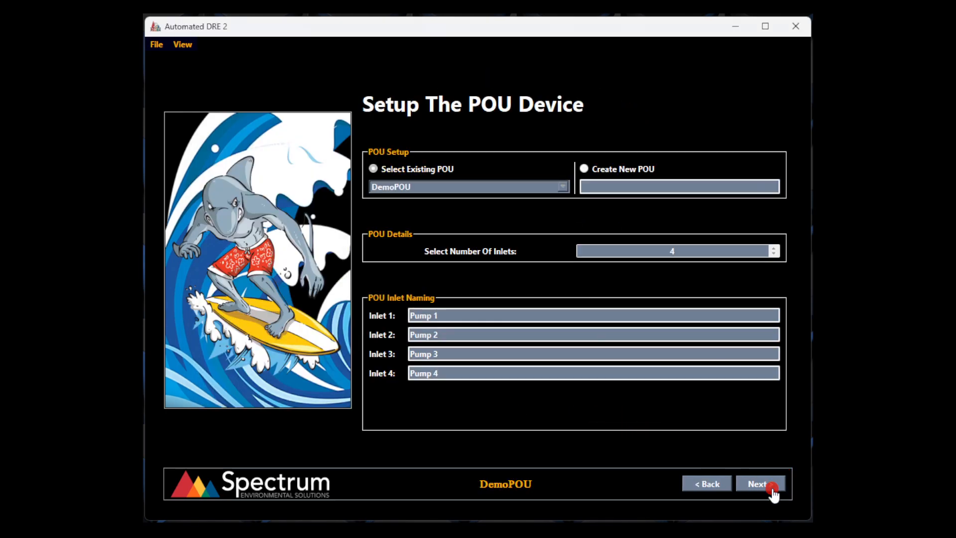
Advance from the POU device setup through the process parameters, inlet flow and outlet flow pages to the DRE measurement page, keeping the loaded settings.
click(750, 475)
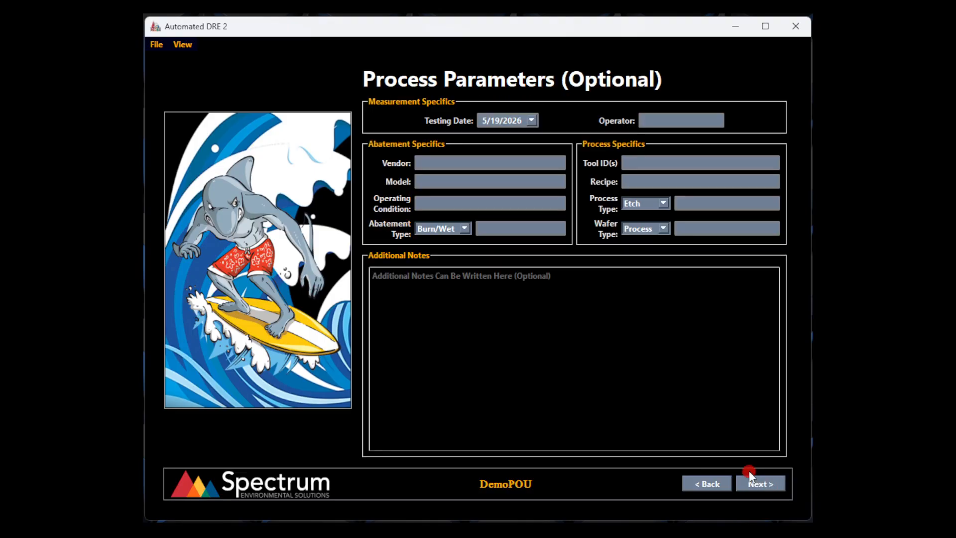
click(757, 491)
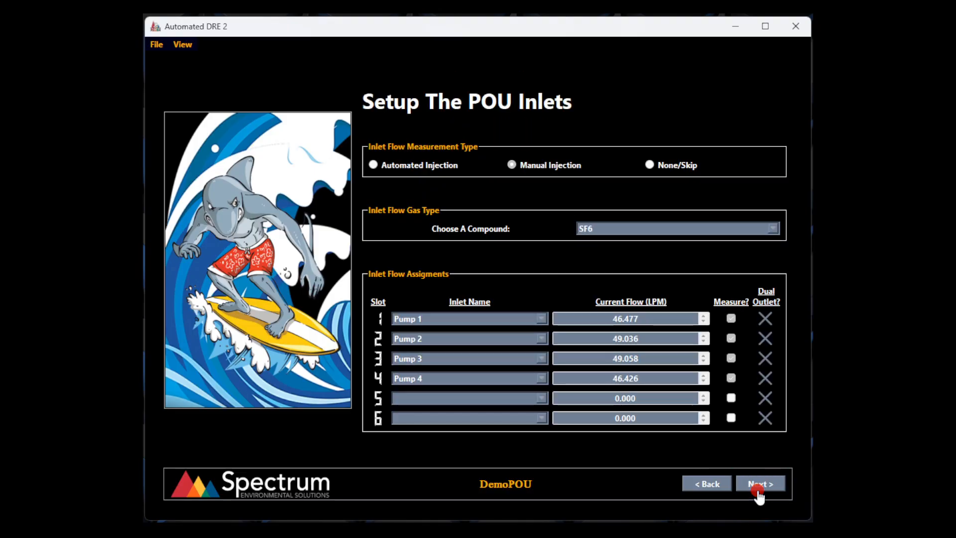
click(760, 486)
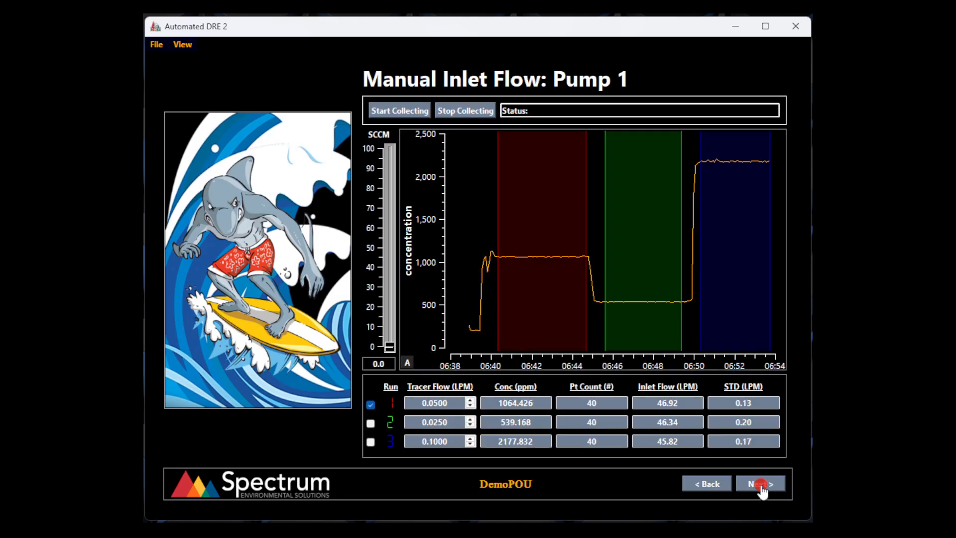
click(761, 485)
click(760, 484)
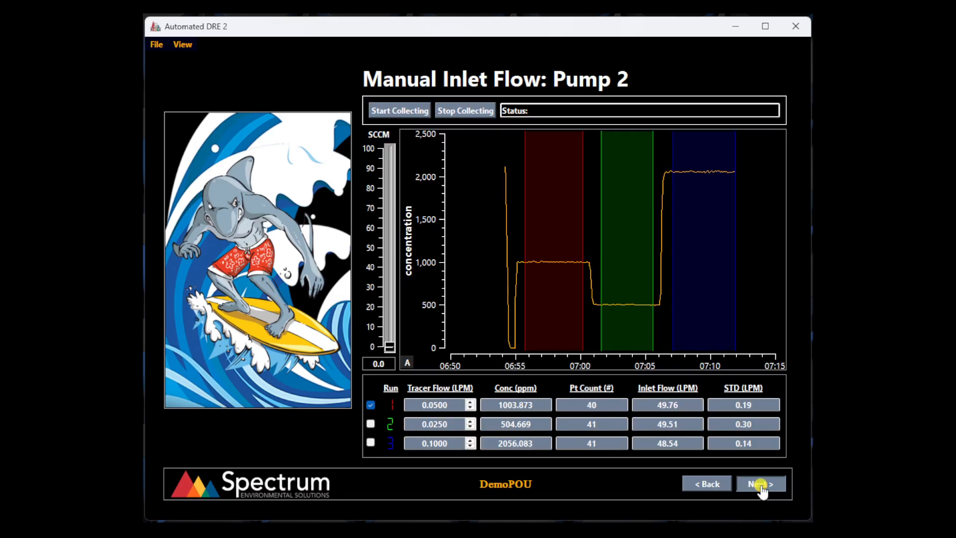
click(760, 484)
click(760, 483)
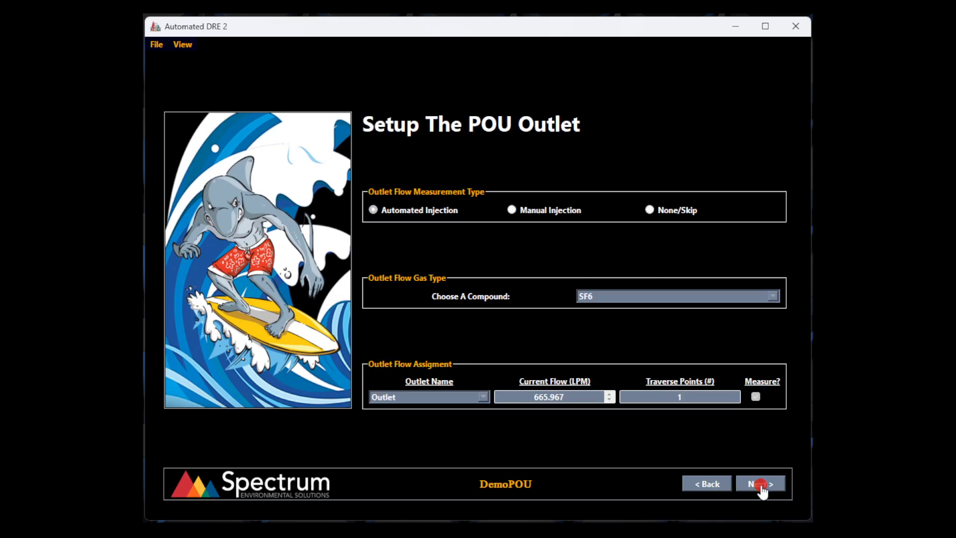
click(760, 483)
click(760, 483)
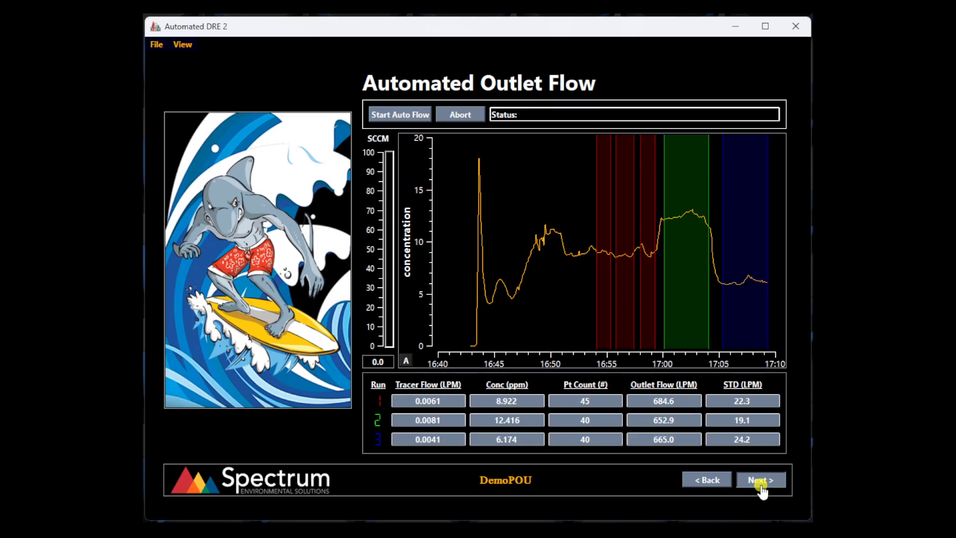
click(760, 484)
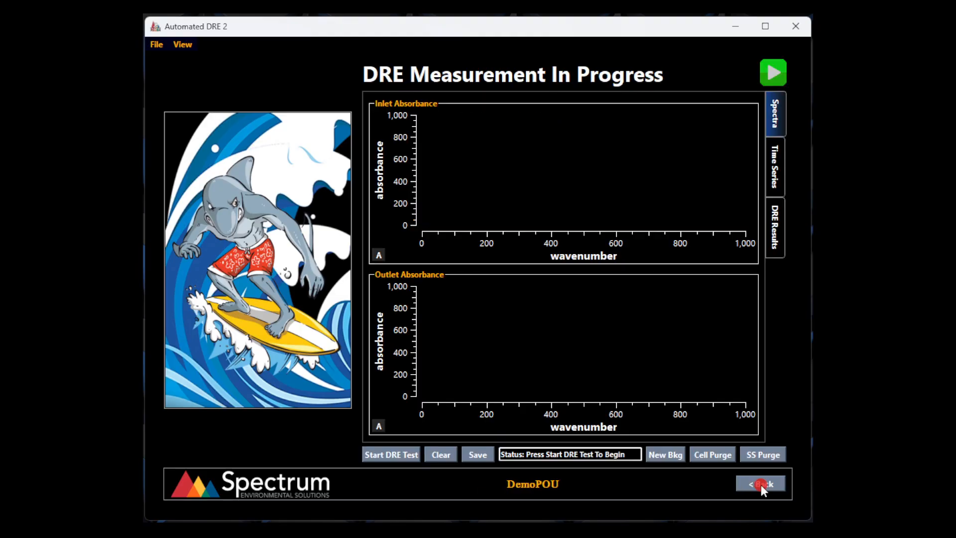
Plot the inlet and outlet time series for CF4.
click(777, 178)
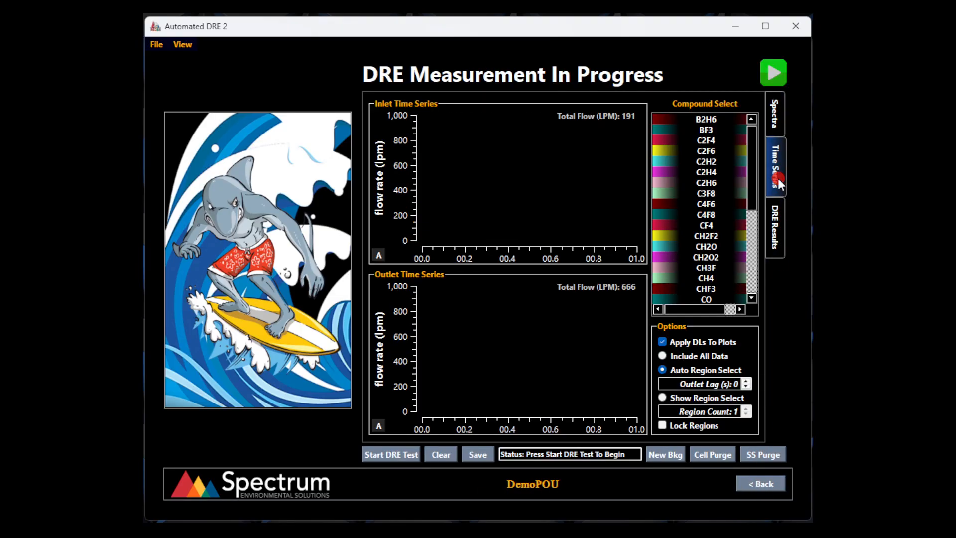
click(721, 225)
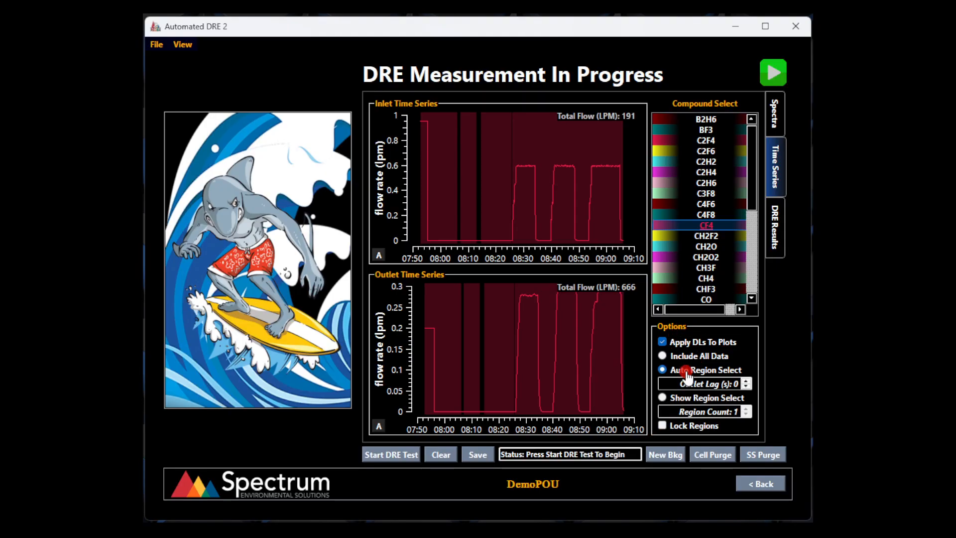
Try Show Region Select with a region count of 2 on the time series, and restore the count of 1 and Auto Region Select.
click(697, 399)
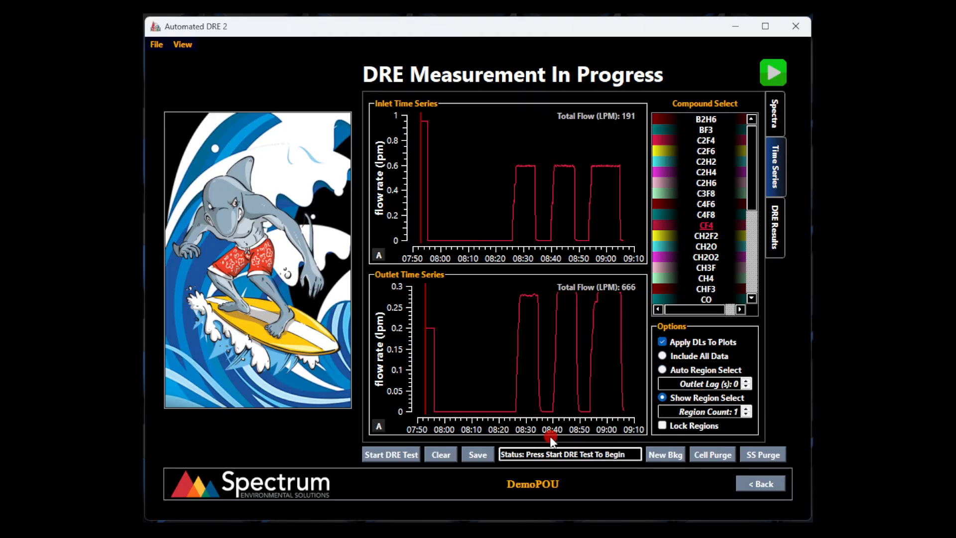
click(745, 409)
click(746, 409)
click(746, 414)
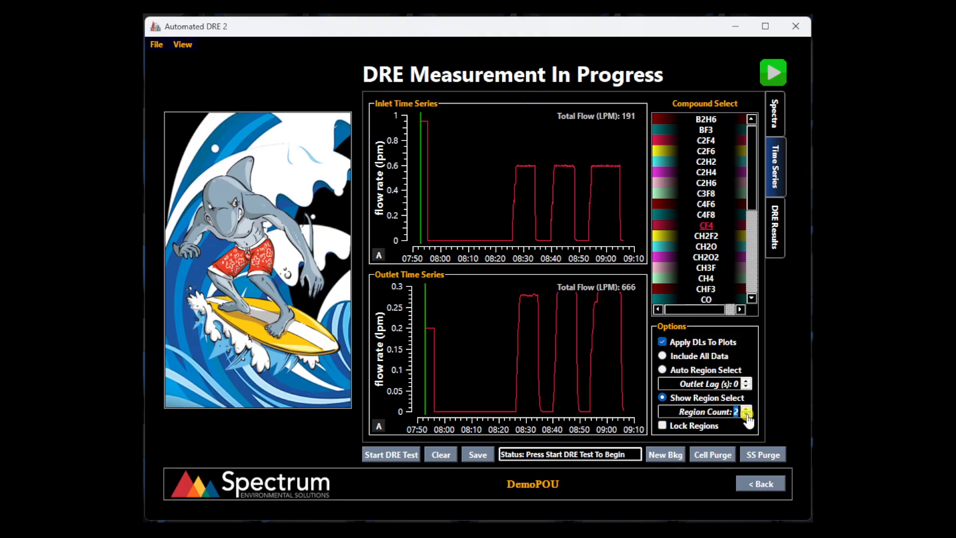
click(745, 413)
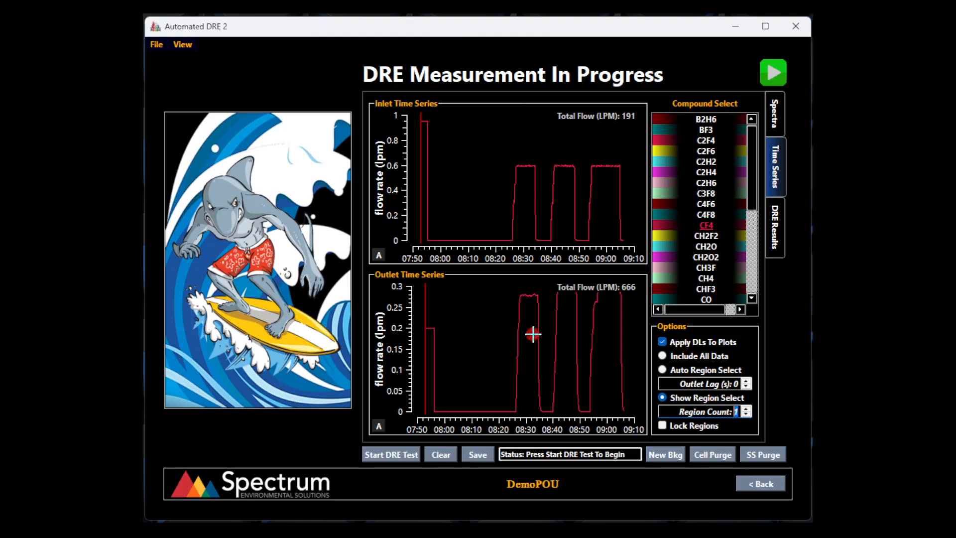
click(730, 371)
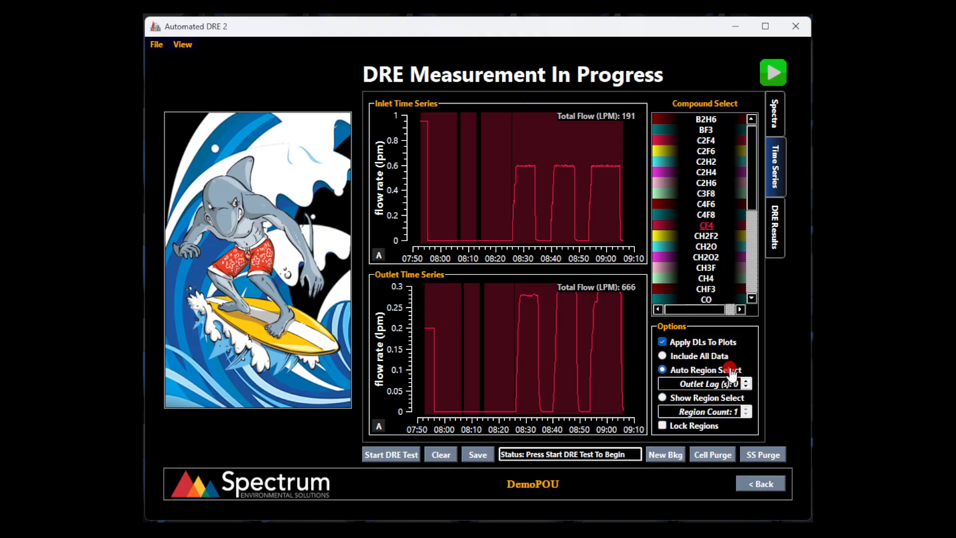
Examine the DRE results for CF4 and return to the time series plots.
click(775, 225)
click(608, 126)
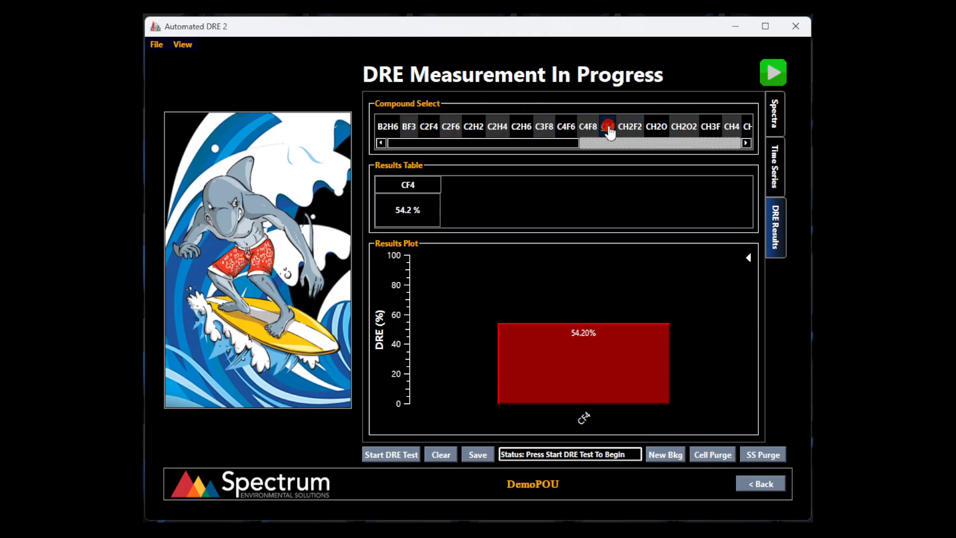
click(778, 184)
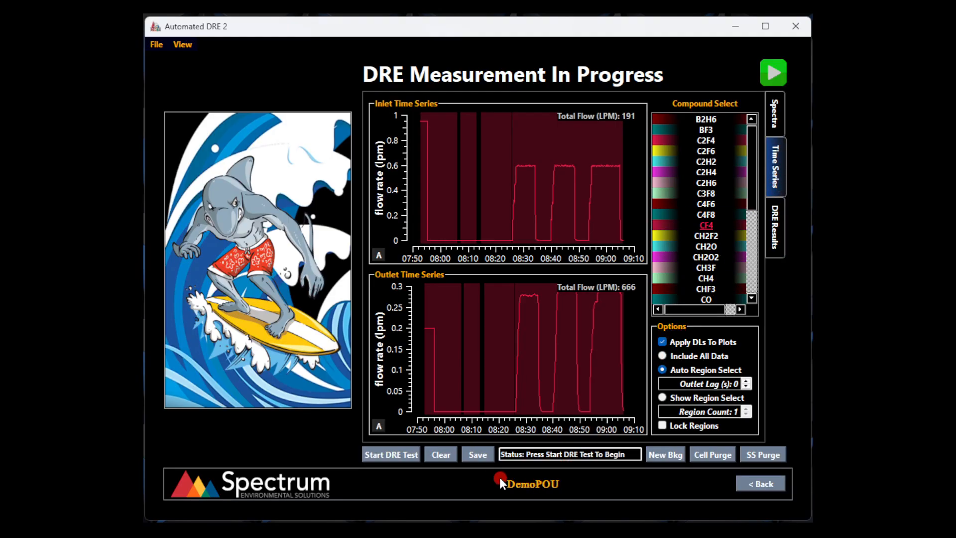
Save the reprocessed DRE measurement and start its upload.
click(478, 455)
click(515, 480)
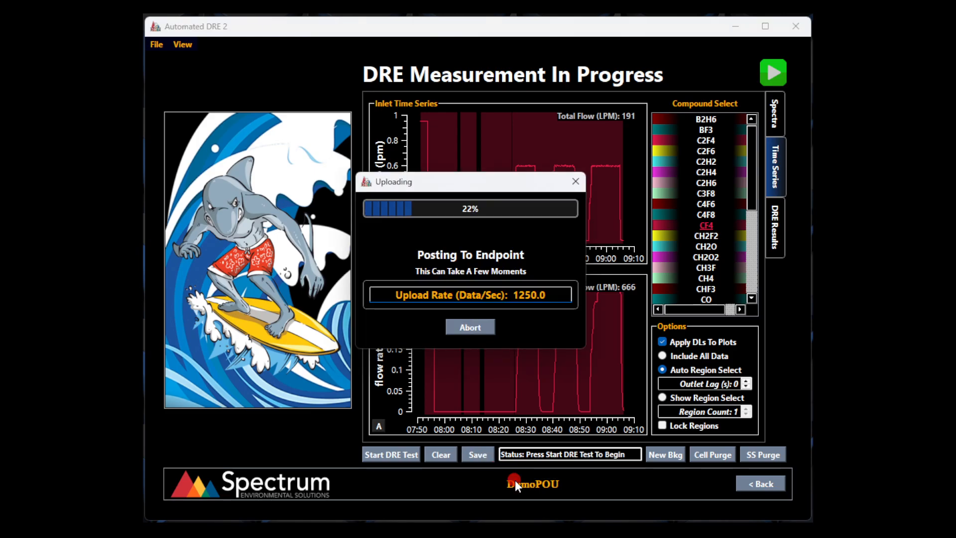